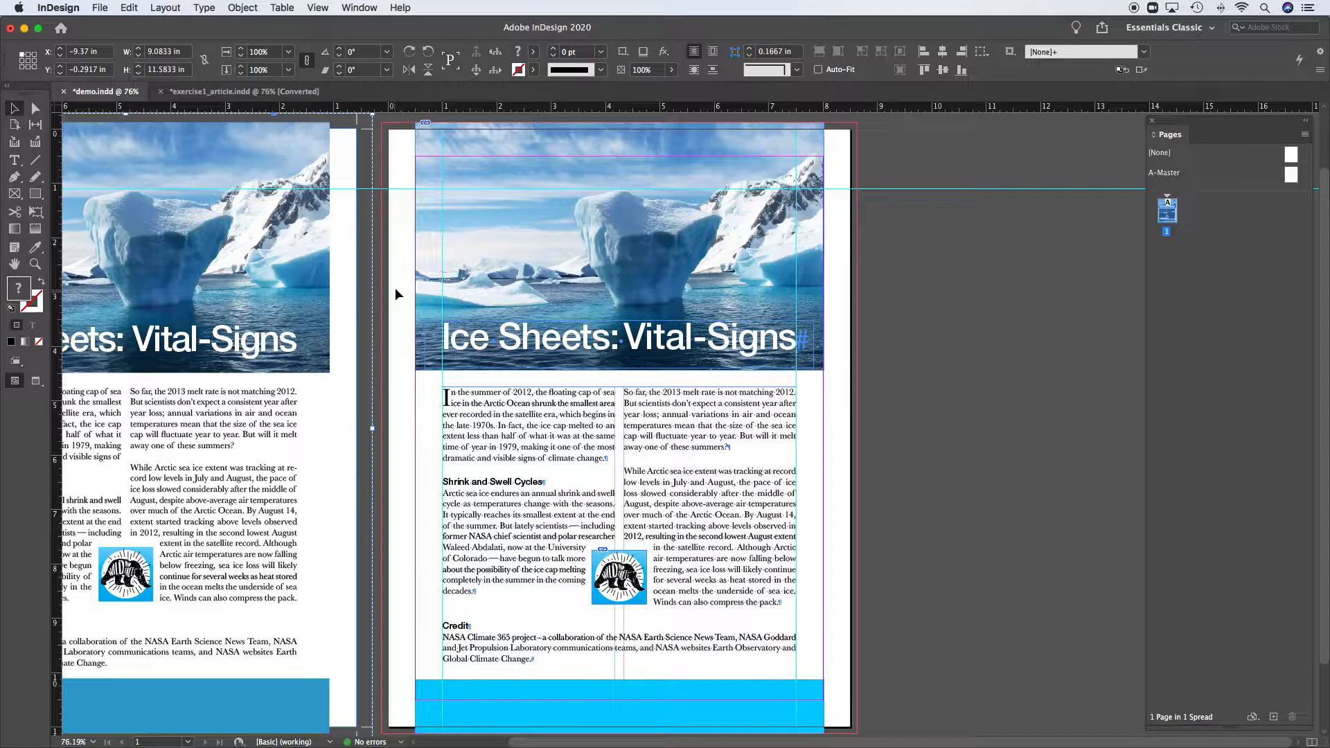
{"action": "key", "text": "Delete"}
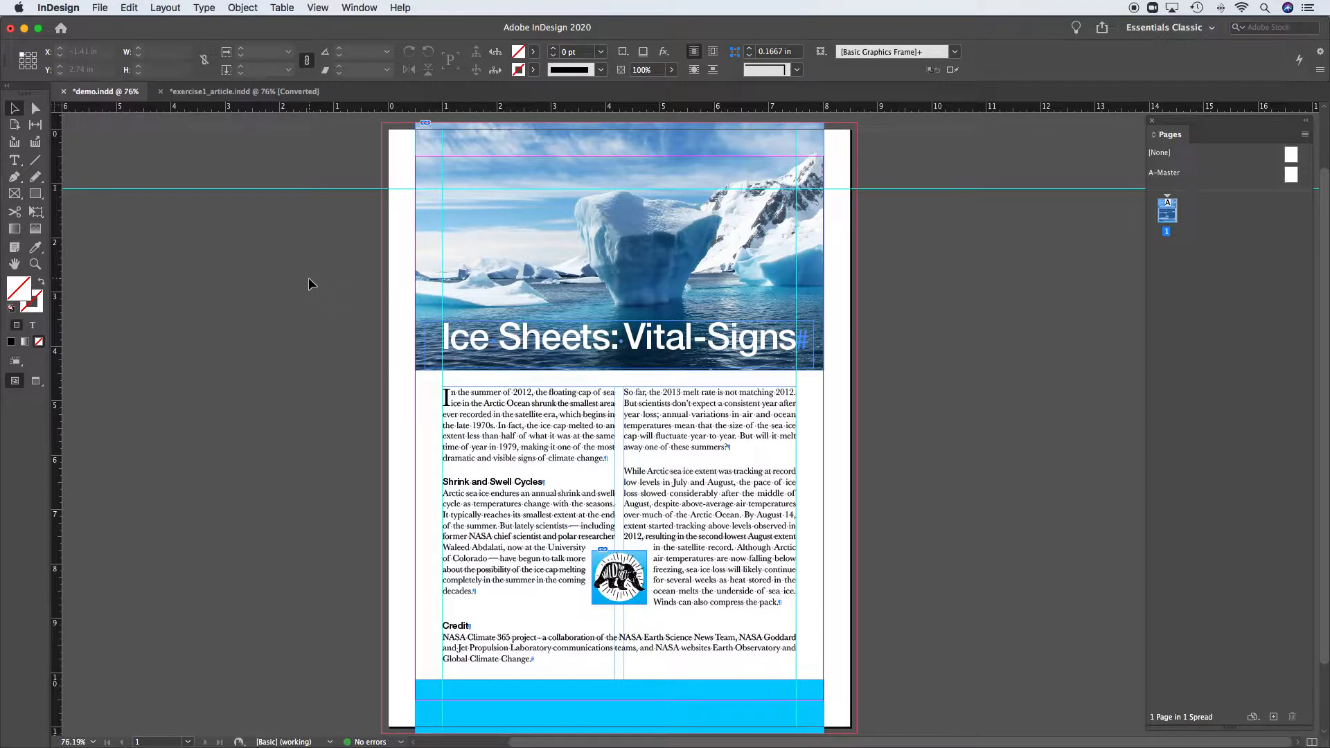
{"action": "key", "text": "super+z"}
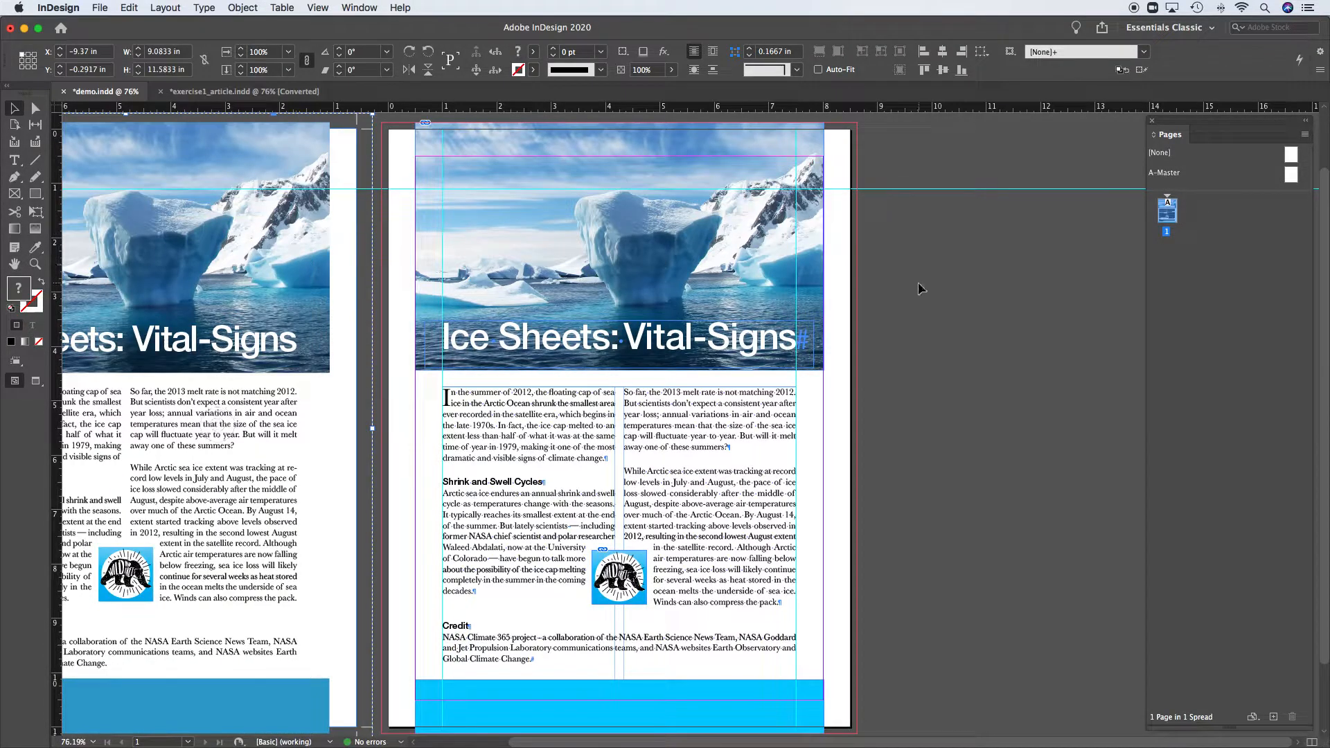
{"action": "left_click", "coordinate": [920, 289]}
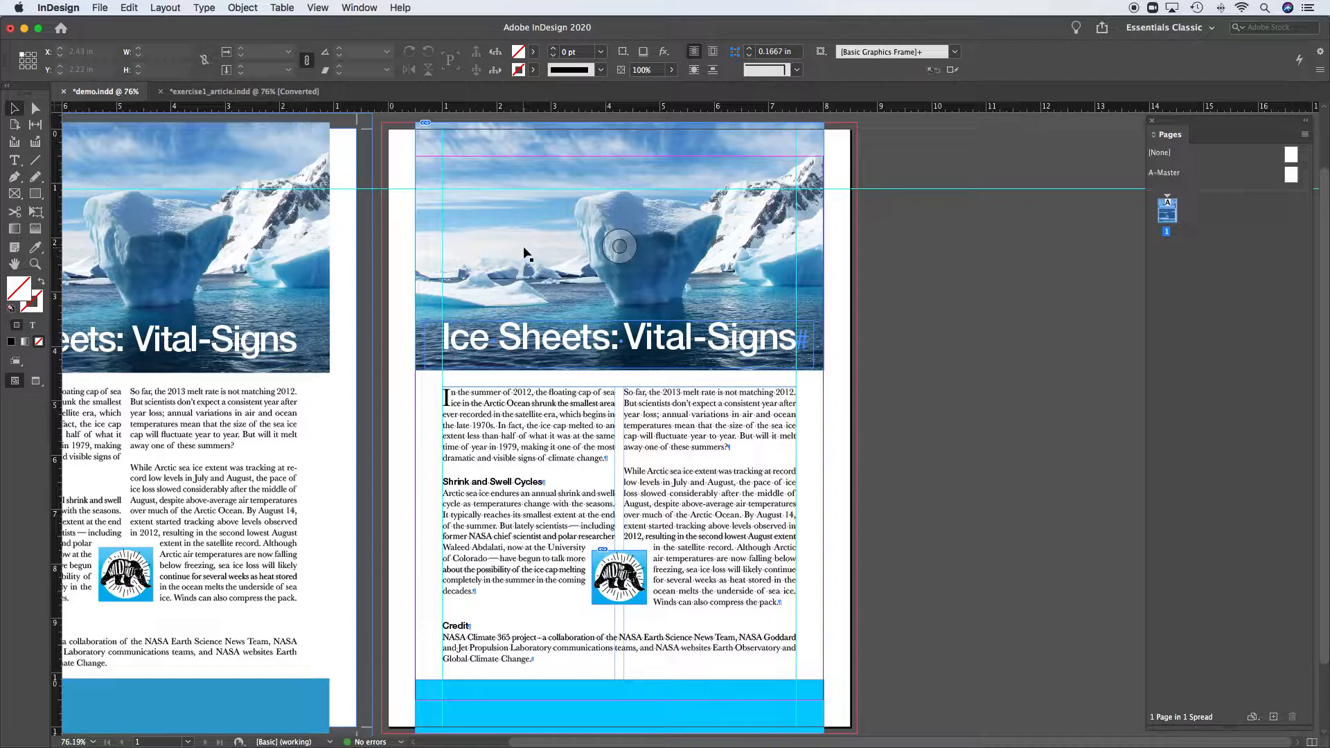
{"action": "left_click", "coordinate": [216, 424]}
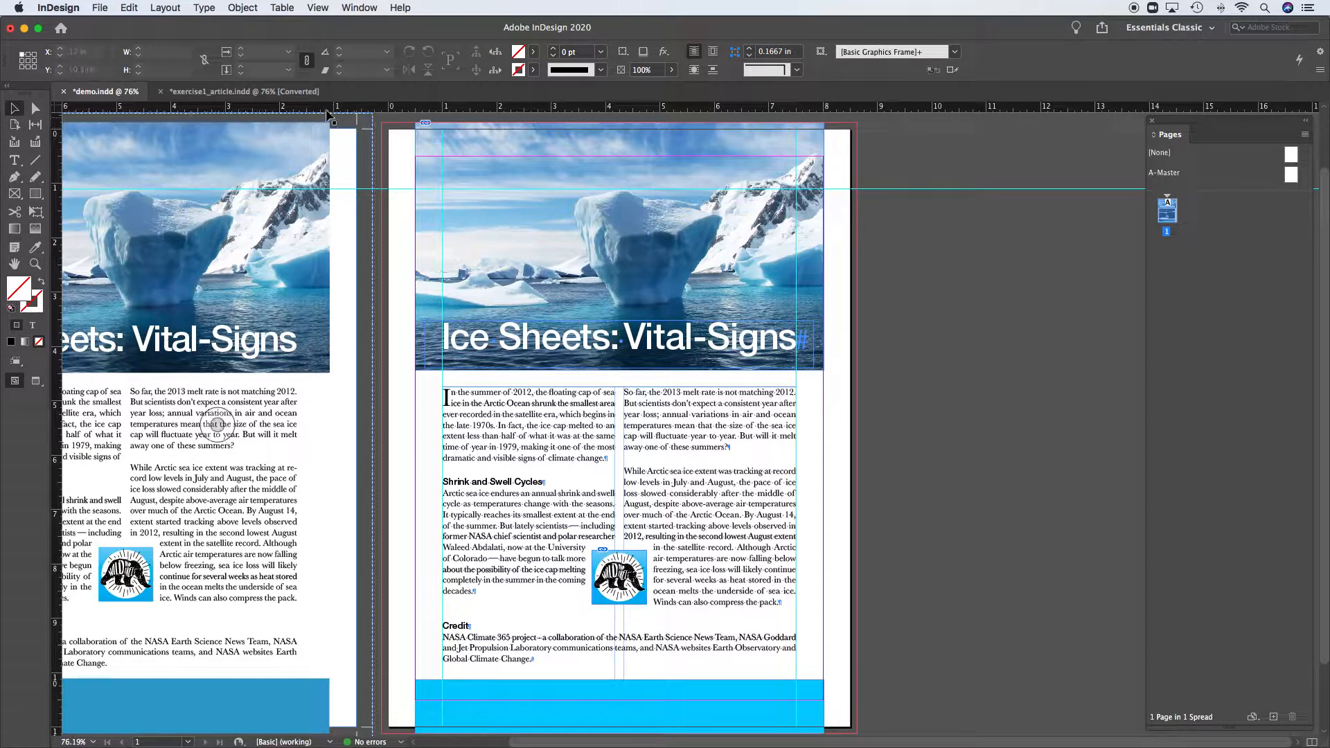
Step: Start exporting the document and name the output file demo_finished_2020
{"action": "left_click", "coordinate": [100, 8]}
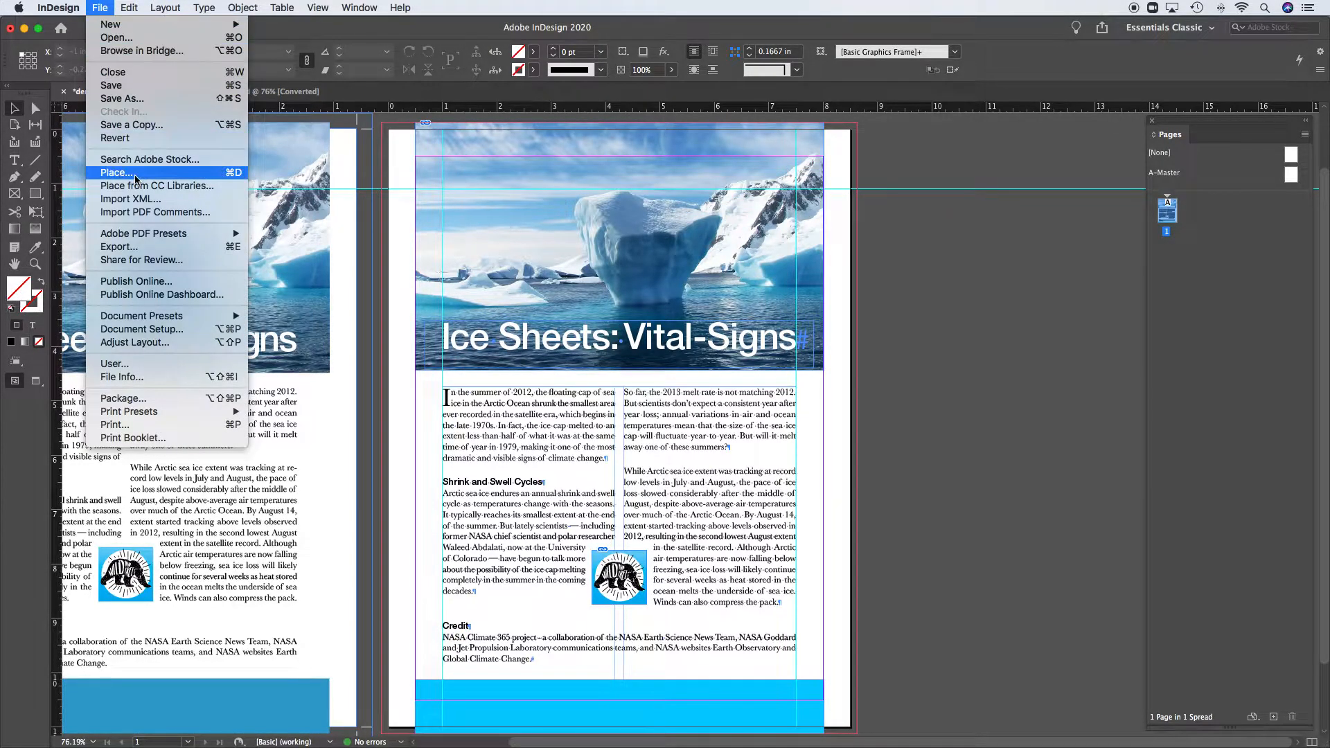
{"action": "left_click", "coordinate": [154, 248]}
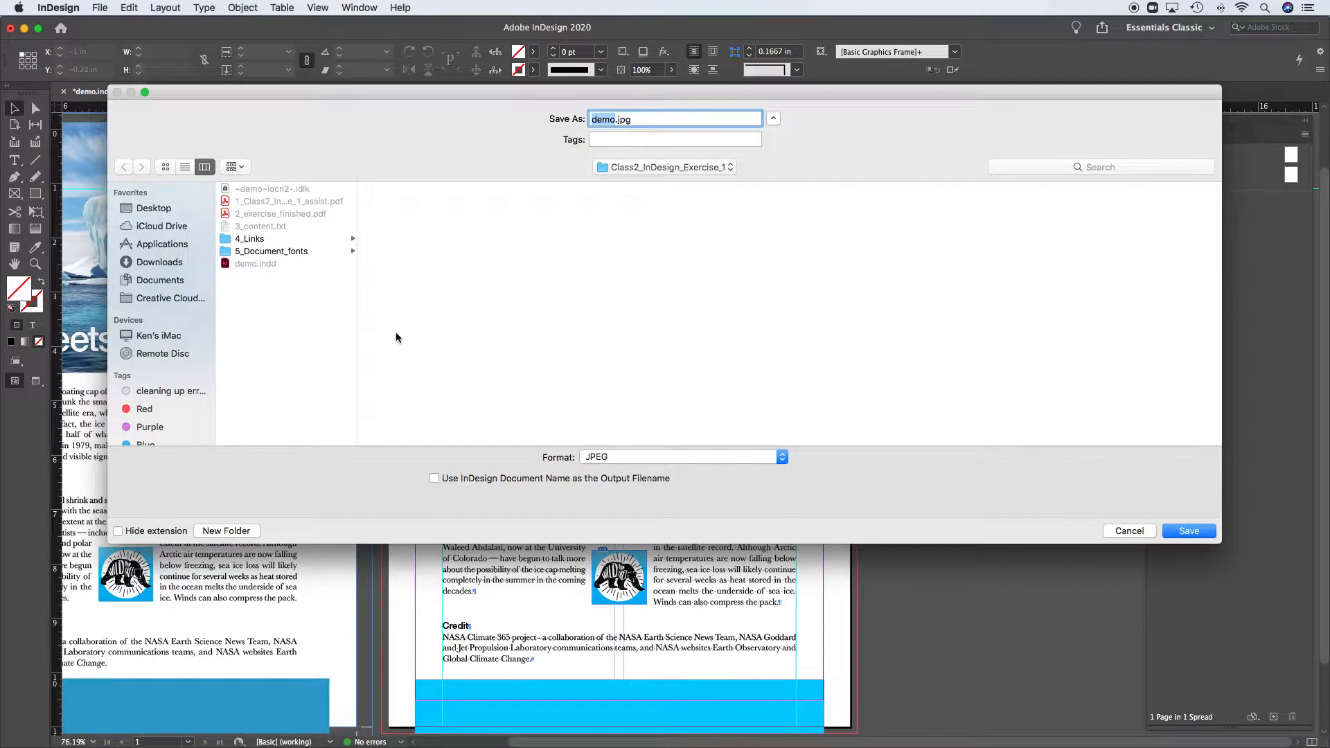
{"action": "left_click", "coordinate": [618, 119]}
{"action": "type", "text": "_finished_2020"}
{"action": "left_click_drag", "start_coordinate": [743, 90], "coordinate": [741, 22]}
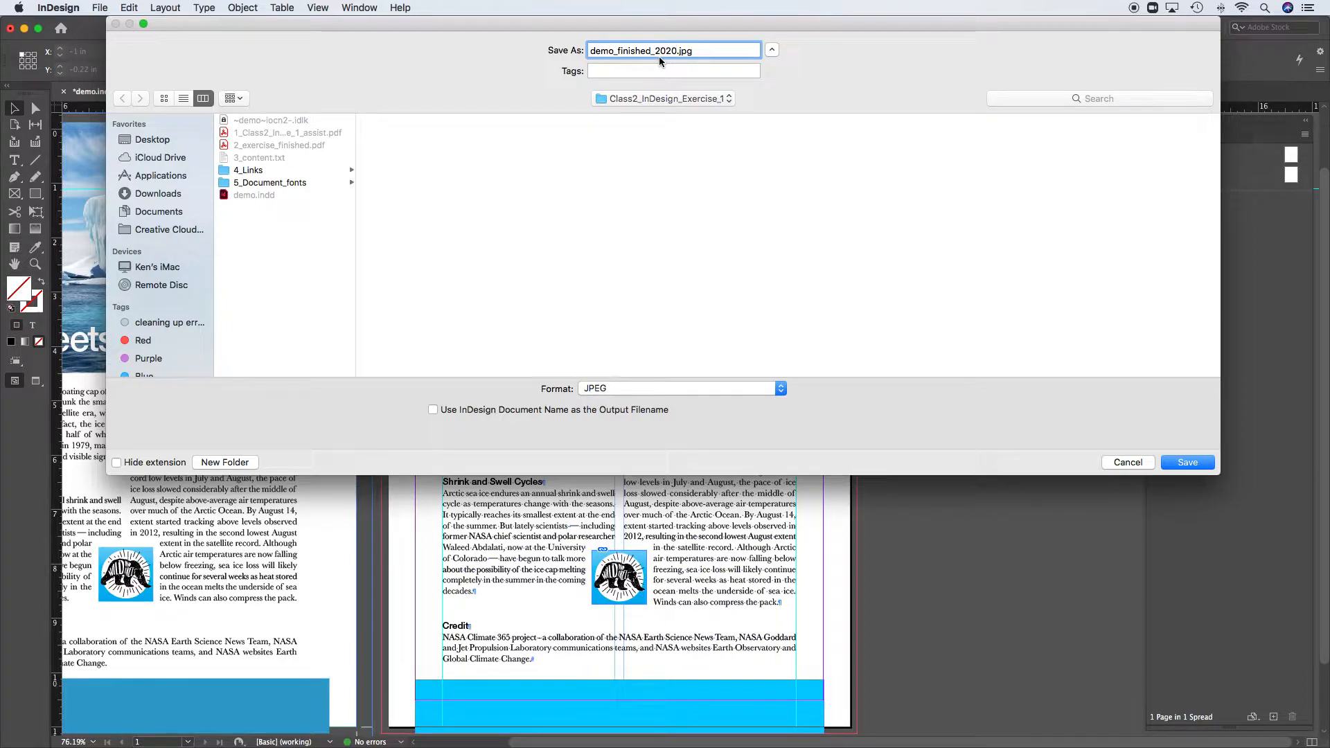
Step: Choose Adobe PDF (Print) as the export format and save into the Class2_InDesign_Exercise_1 folder
{"action": "left_click", "coordinate": [691, 389]}
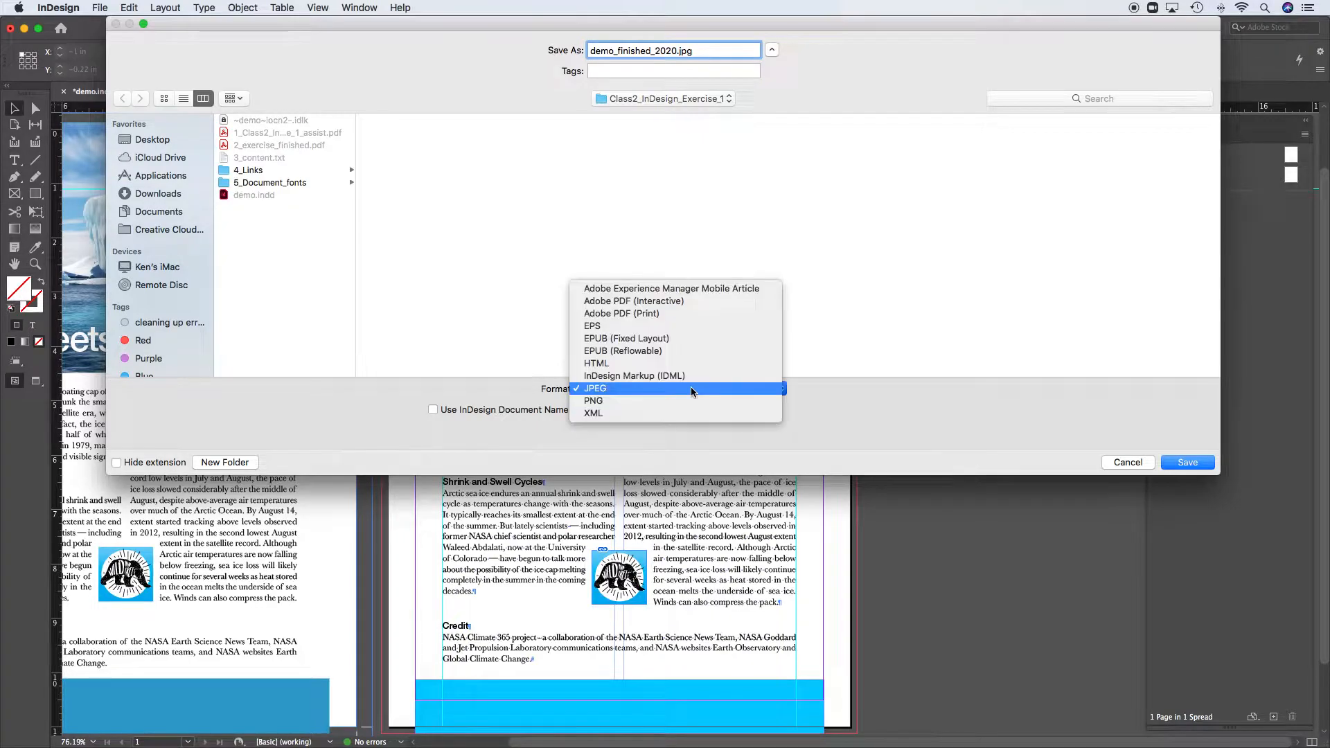
{"action": "left_click", "coordinate": [684, 315]}
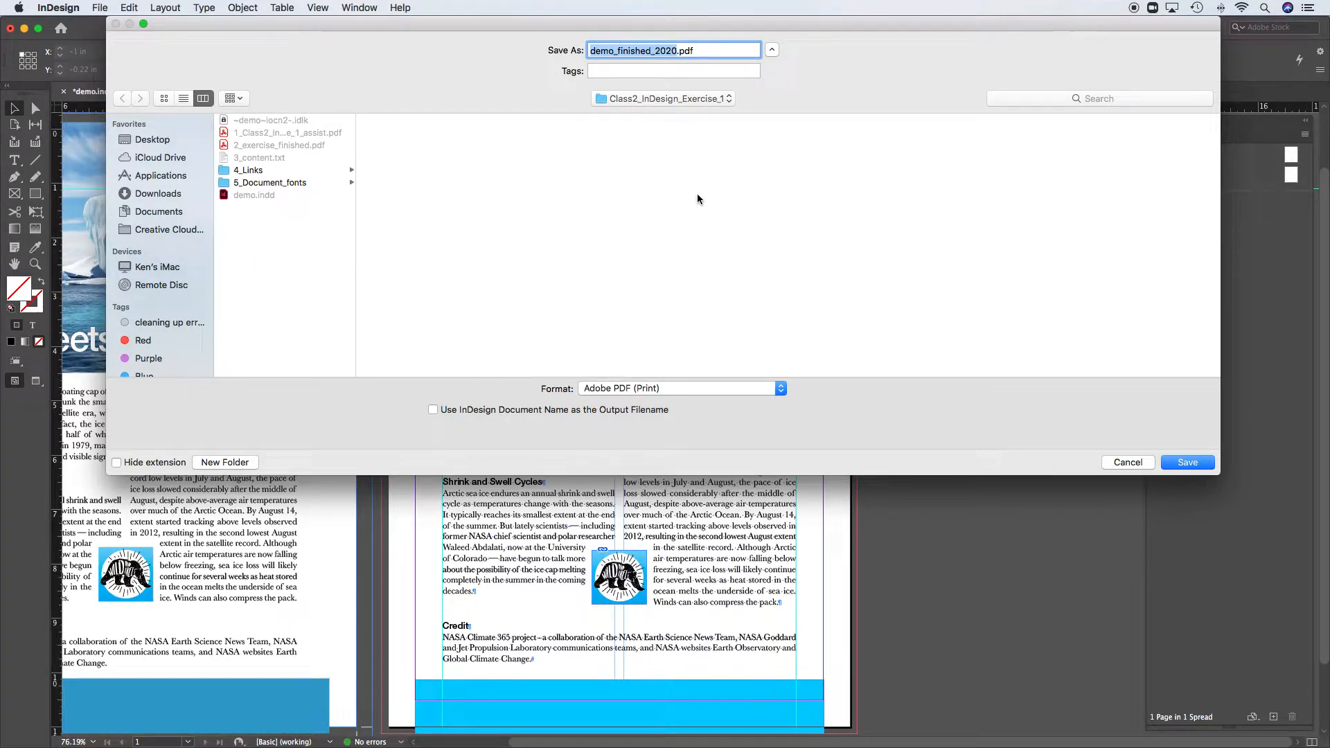
{"action": "left_click", "coordinate": [772, 51]}
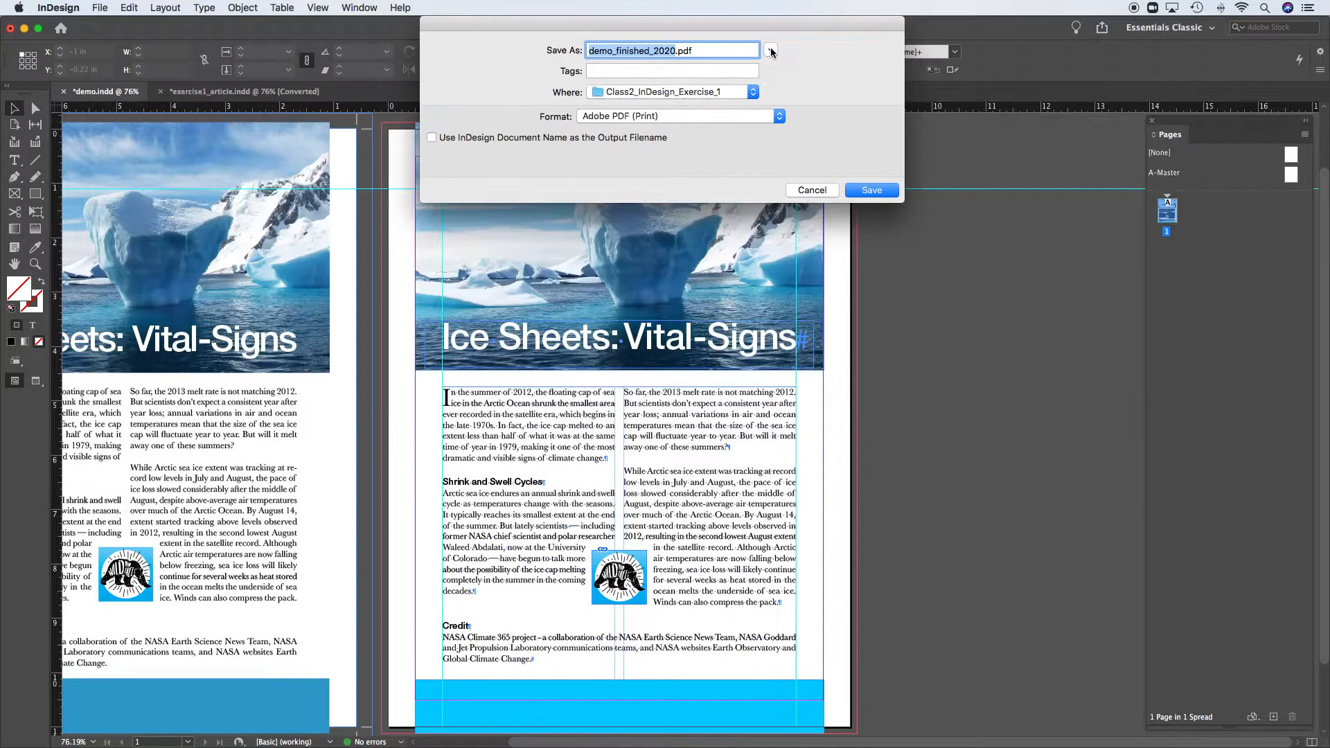
{"action": "left_click", "coordinate": [772, 51]}
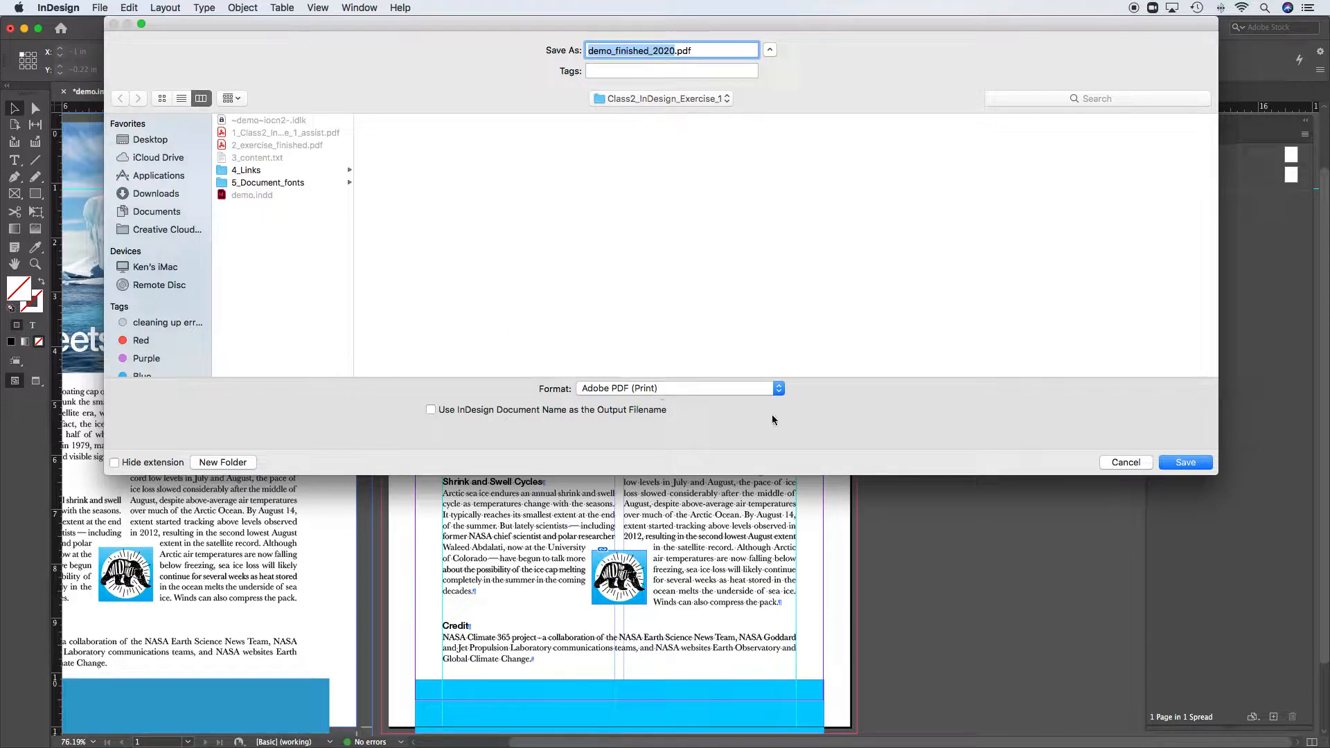
{"action": "left_click", "coordinate": [1190, 470]}
Step: Set the PDF to export as pages instead of spreads and review its image compression settings
{"action": "left_click_drag", "start_coordinate": [602, 107], "coordinate": [696, 115]}
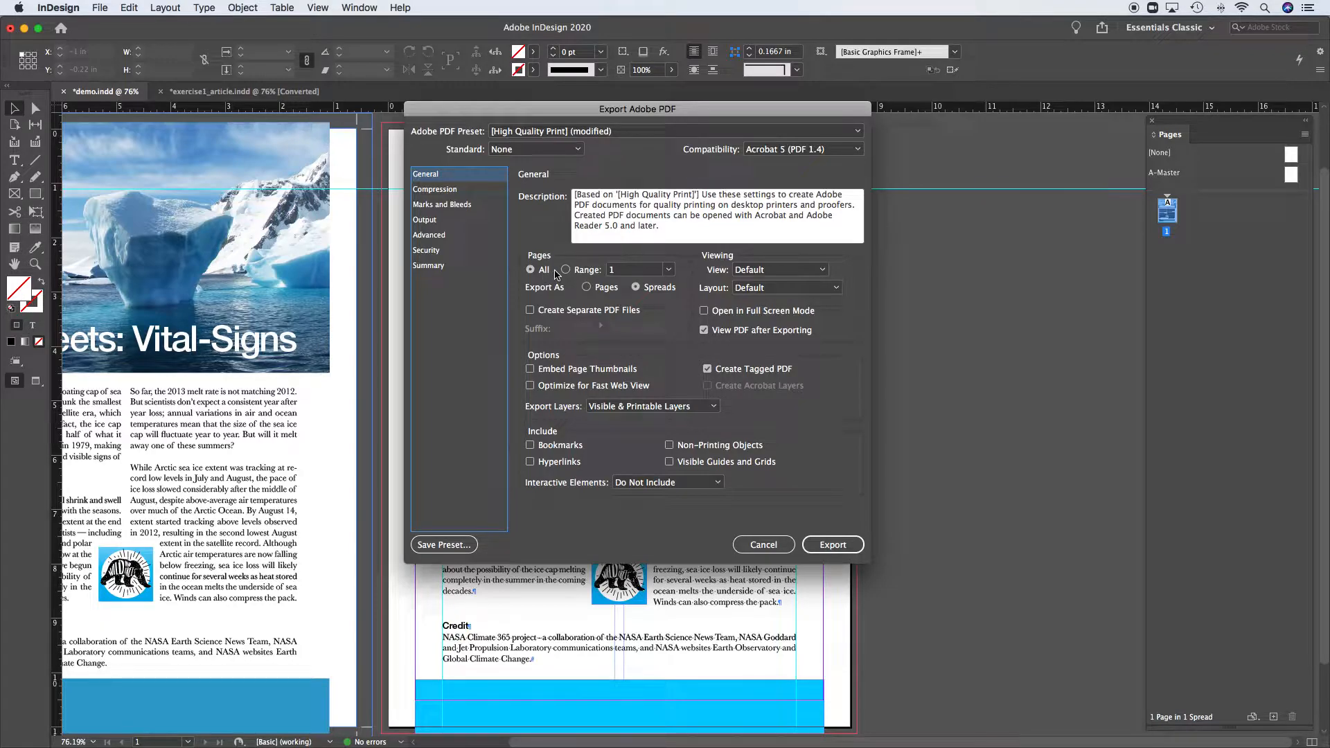
{"action": "left_click", "coordinate": [588, 288]}
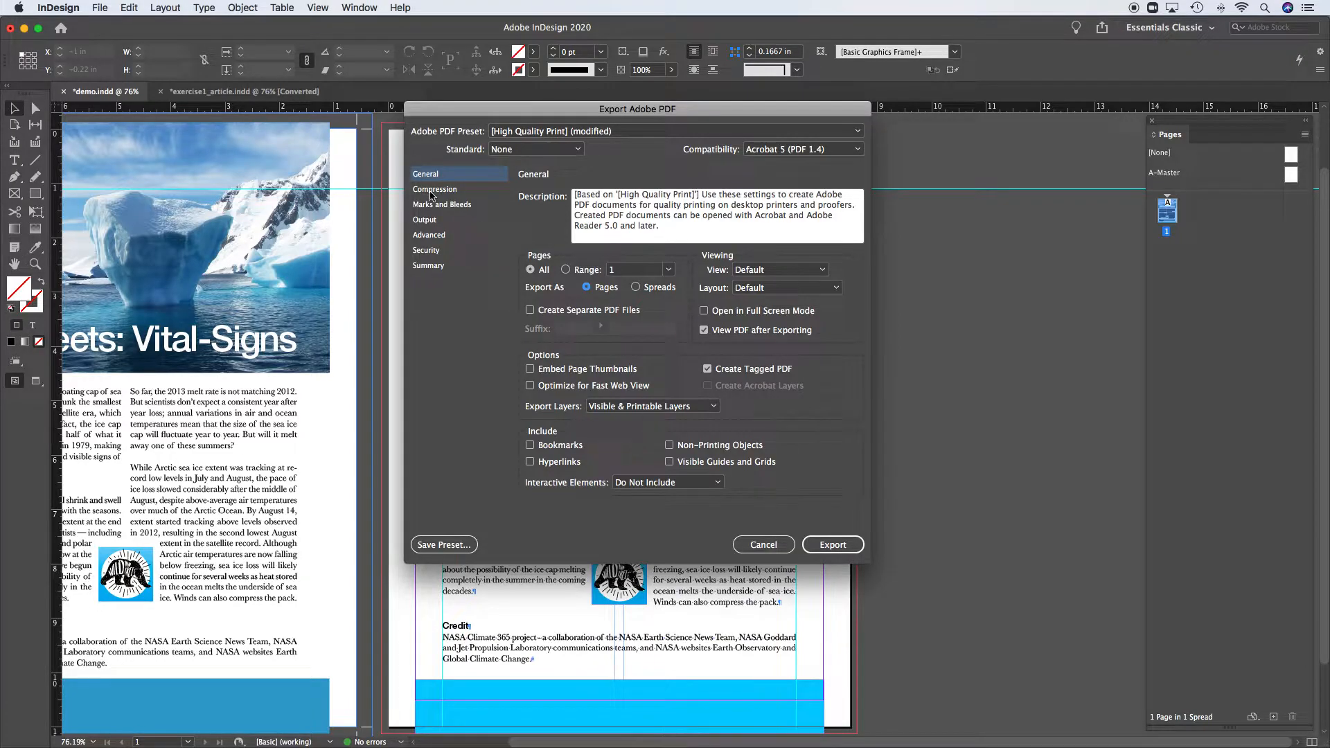
{"action": "left_click", "coordinate": [437, 192]}
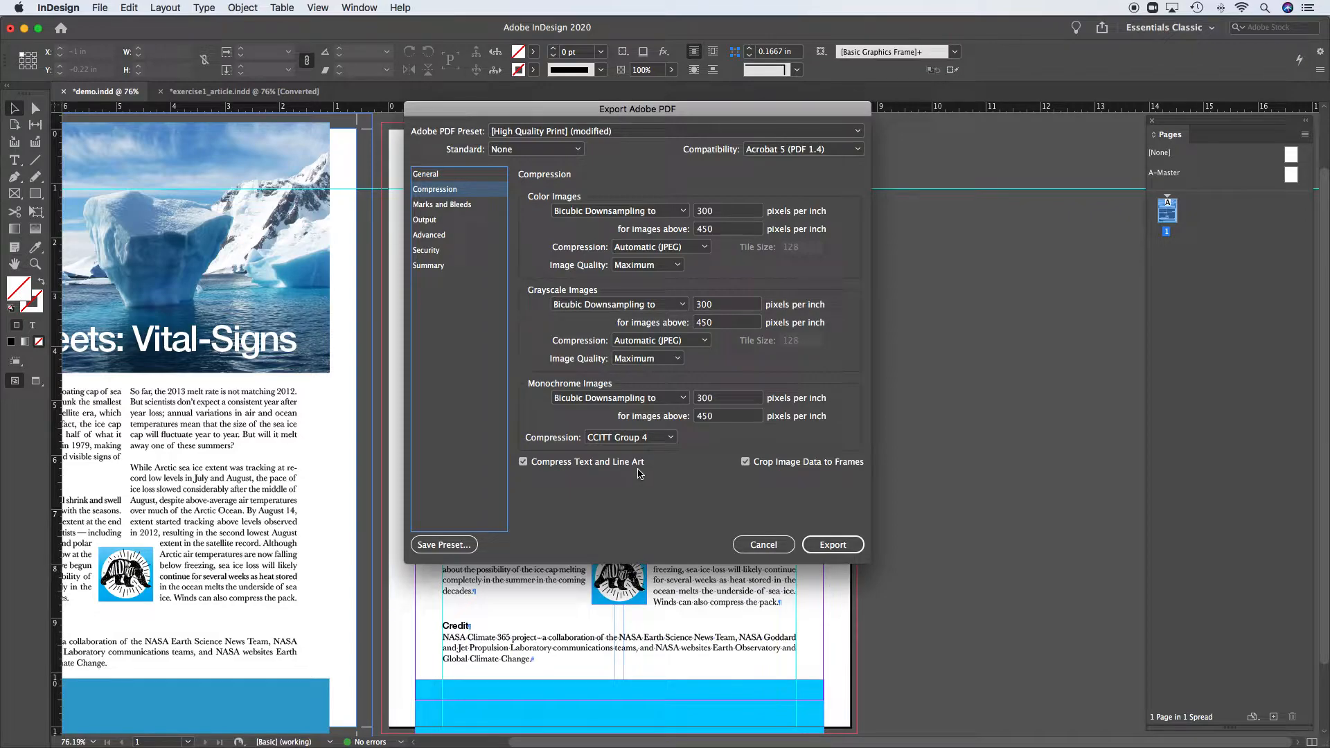
Step: Add crop marks to the PDF and make it use the document bleed settings
{"action": "left_click", "coordinate": [463, 207]}
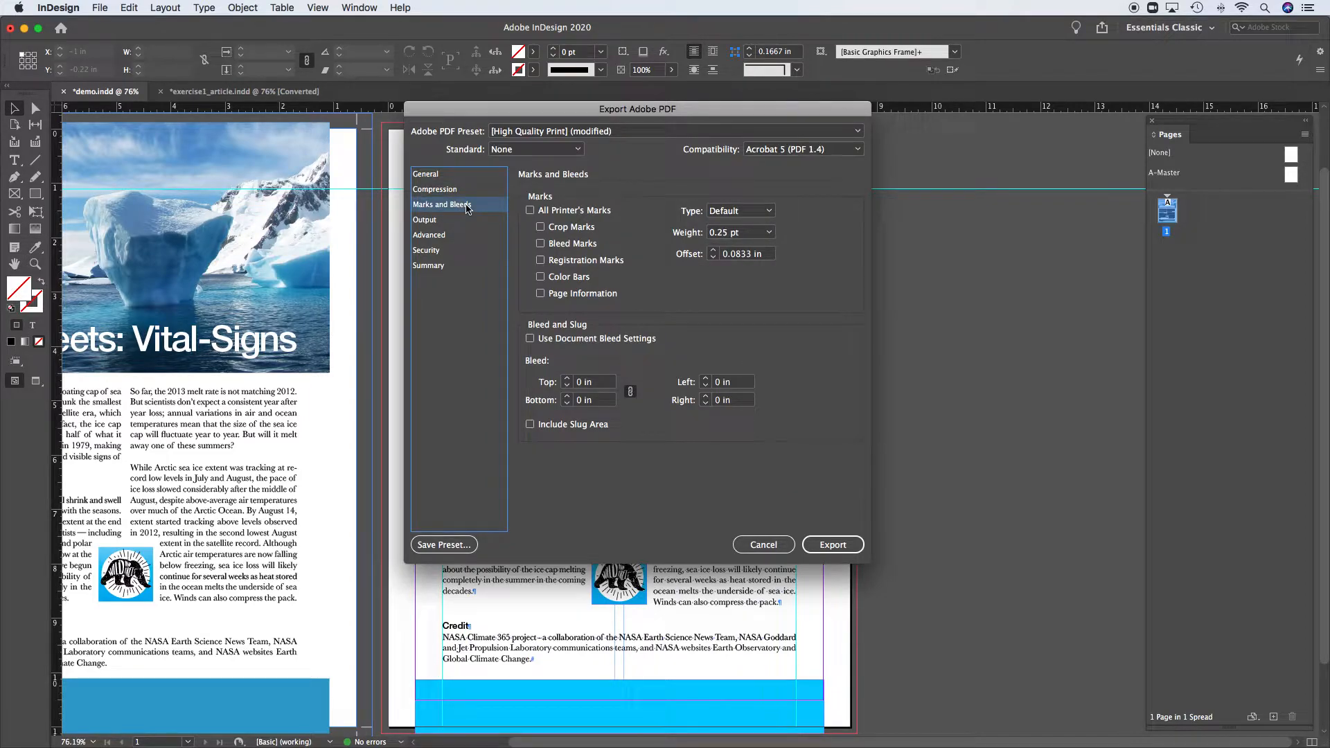
{"action": "left_click", "coordinate": [542, 228]}
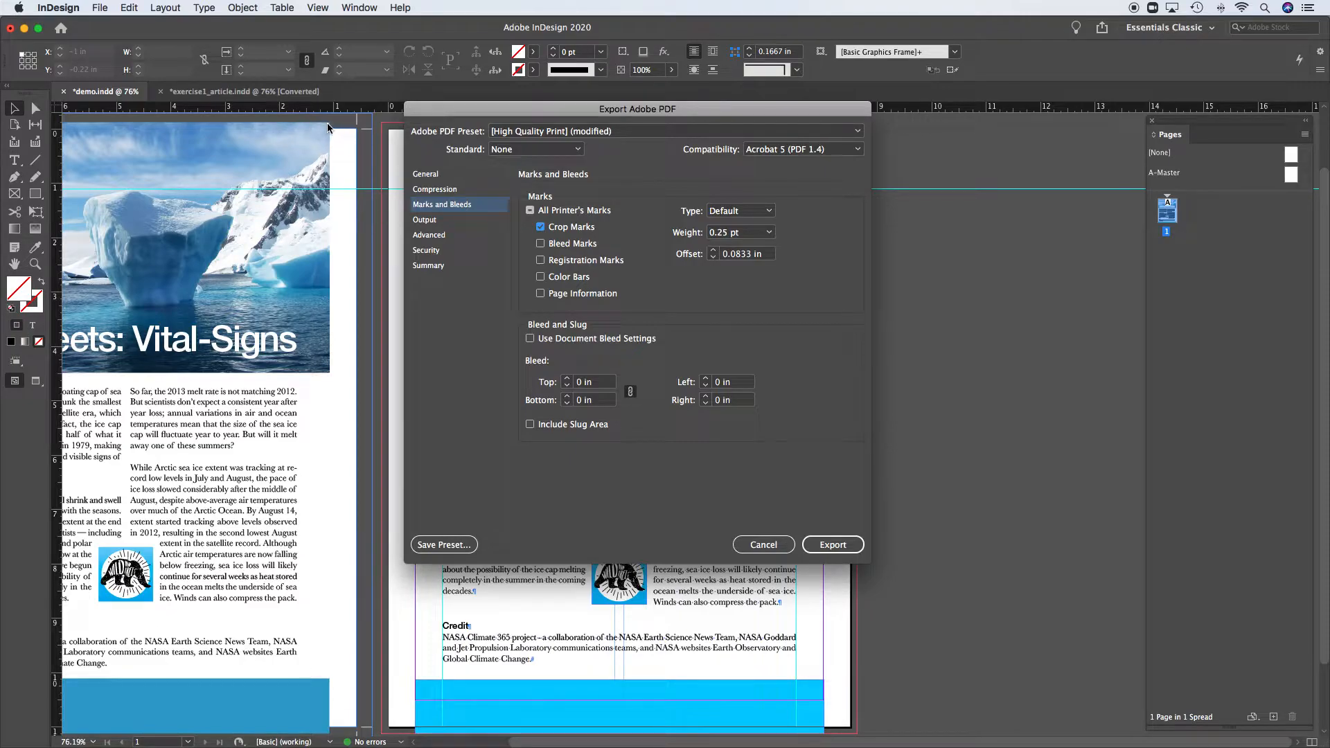
{"action": "left_click", "coordinate": [530, 340]}
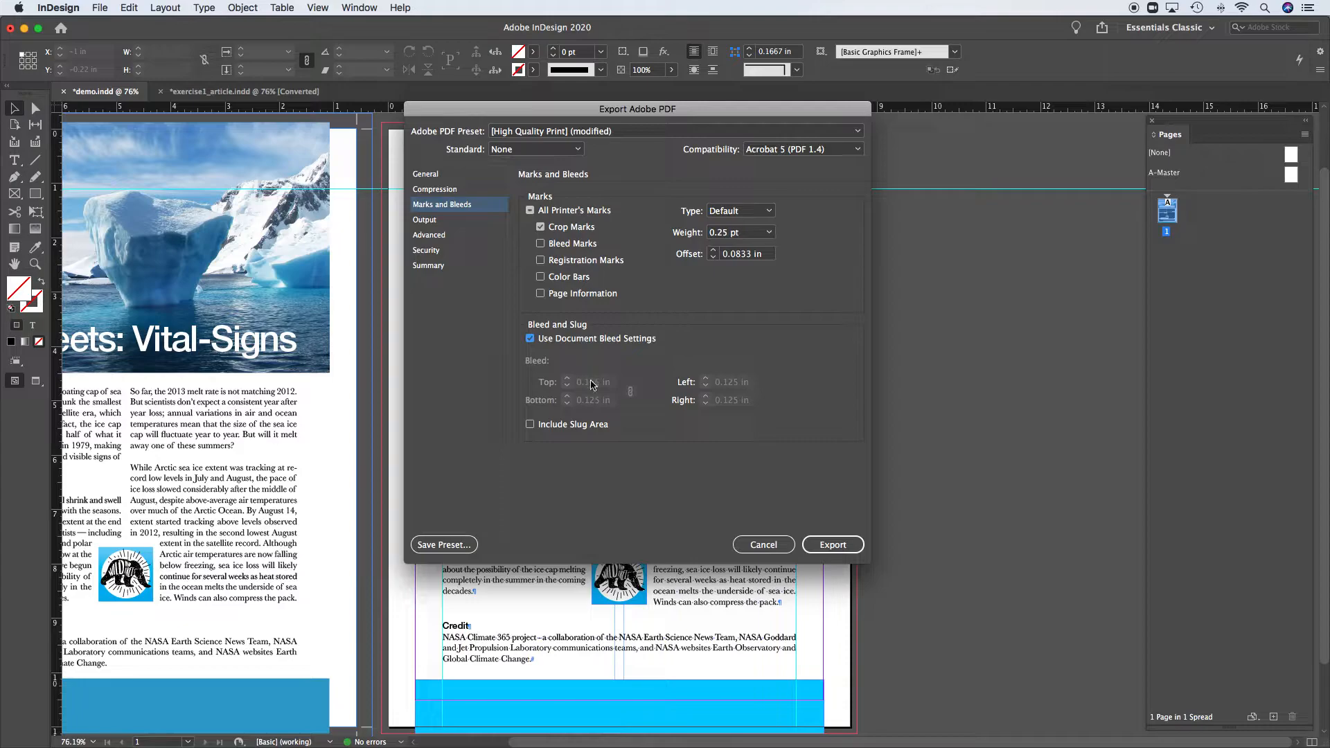
{"action": "left_click", "coordinate": [532, 339]}
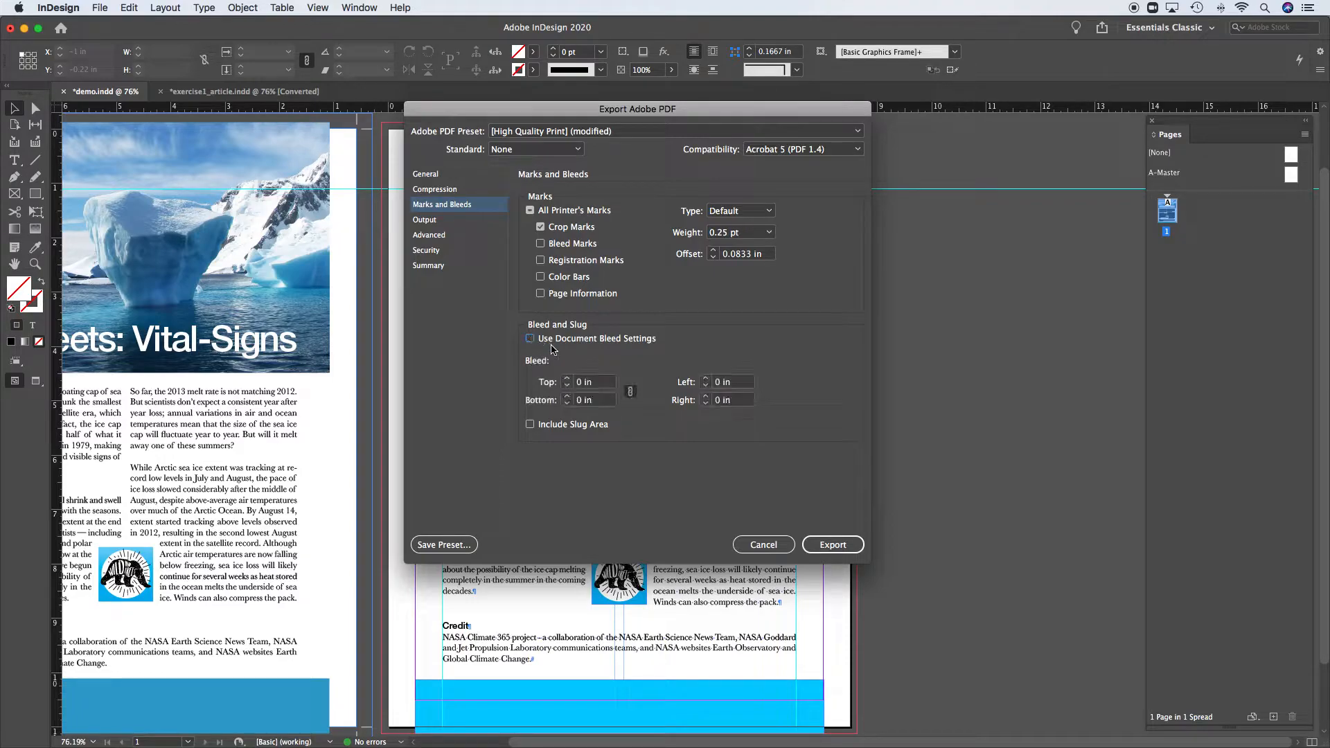
{"action": "left_click", "coordinate": [567, 381]}
{"action": "left_click", "coordinate": [567, 380]}
{"action": "left_click", "coordinate": [531, 339]}
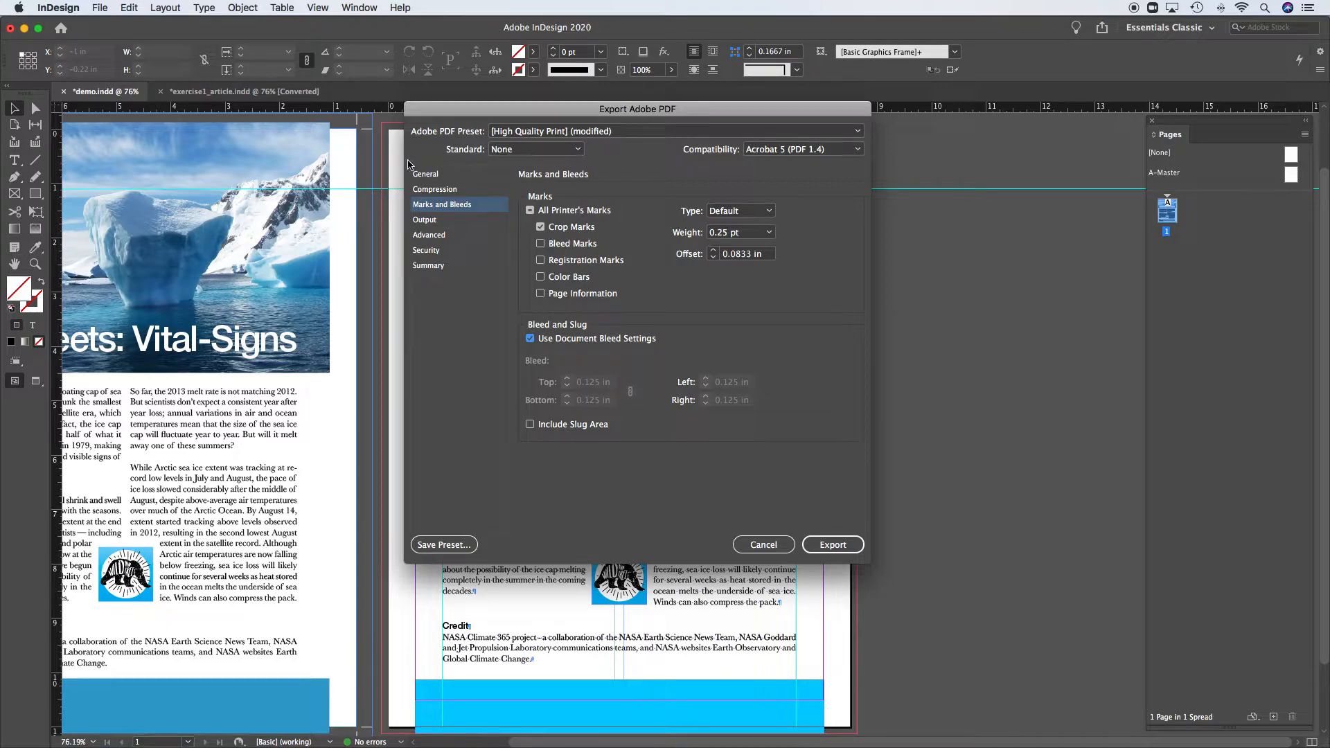
Step: Choose Convert to Destination as the PDF's output color conversion
{"action": "left_click", "coordinate": [423, 220]}
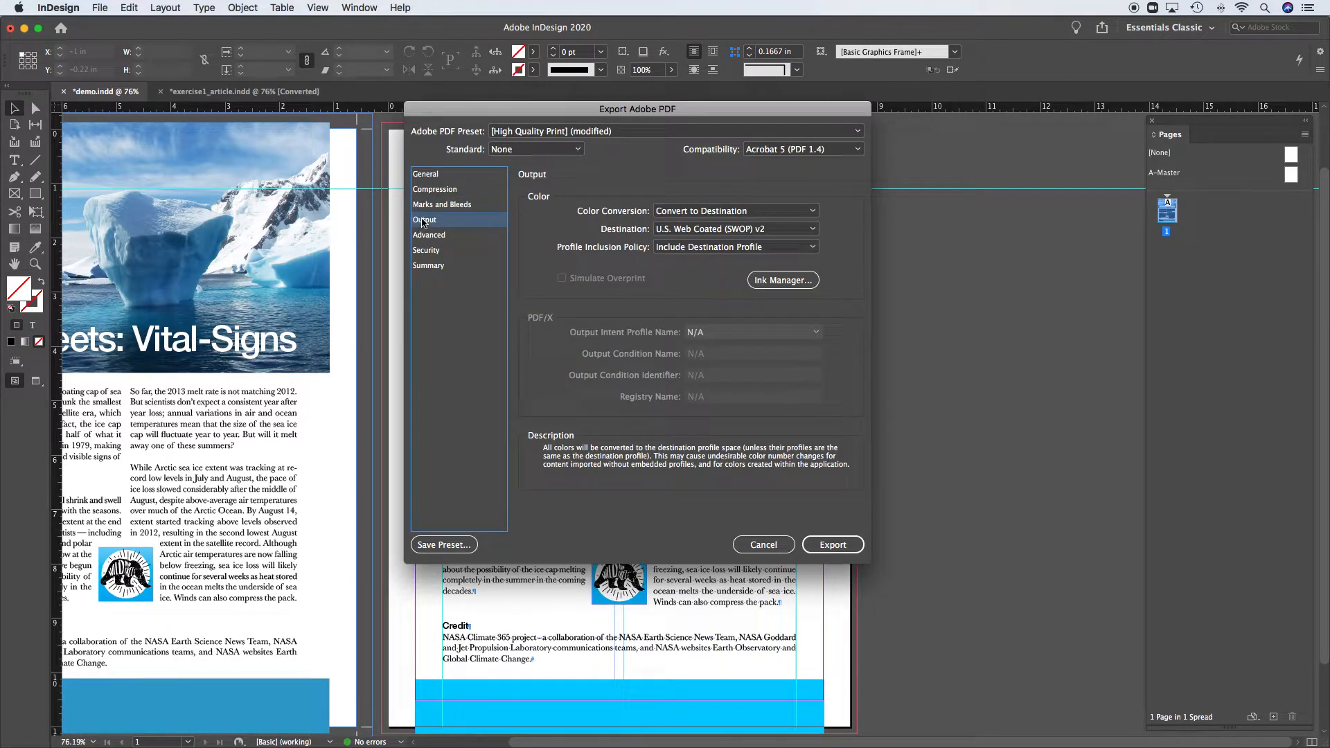
{"action": "left_click", "coordinate": [769, 216]}
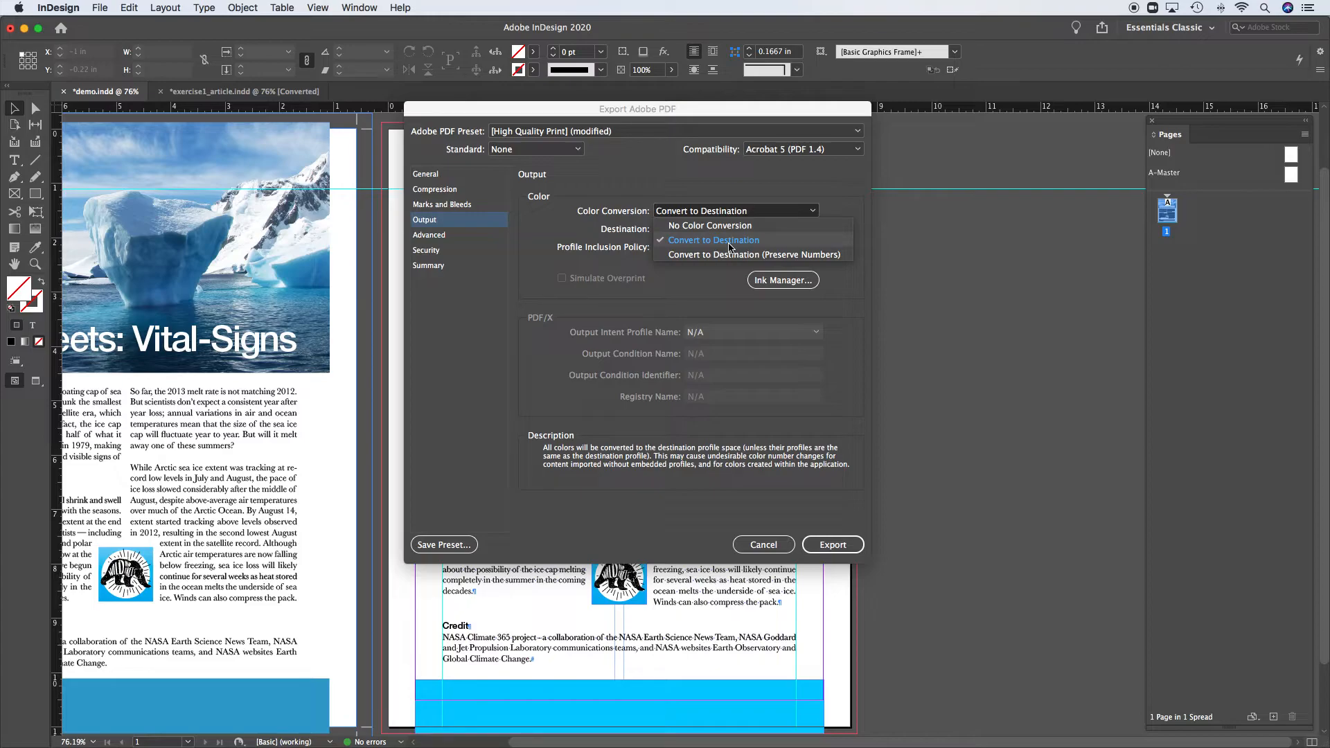
{"action": "left_click", "coordinate": [729, 240]}
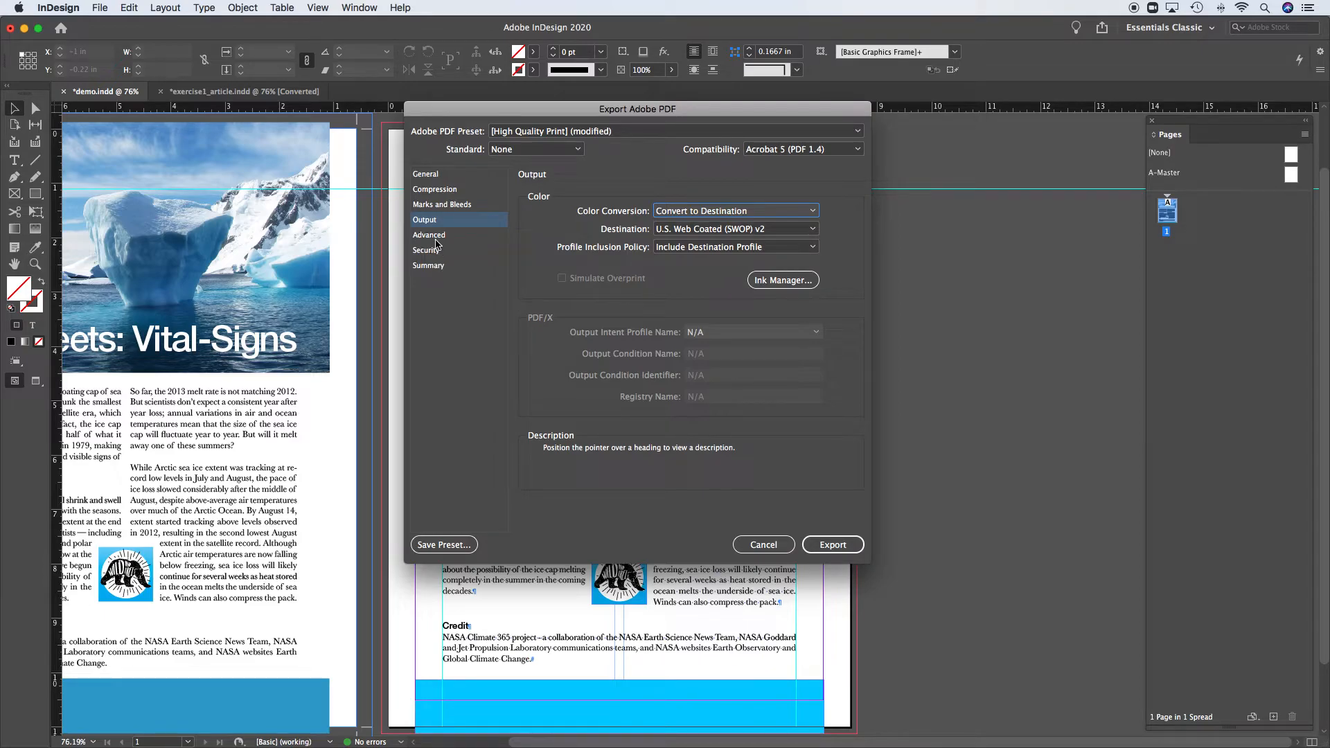
{"action": "mouse_move", "coordinate": [639, 234]}
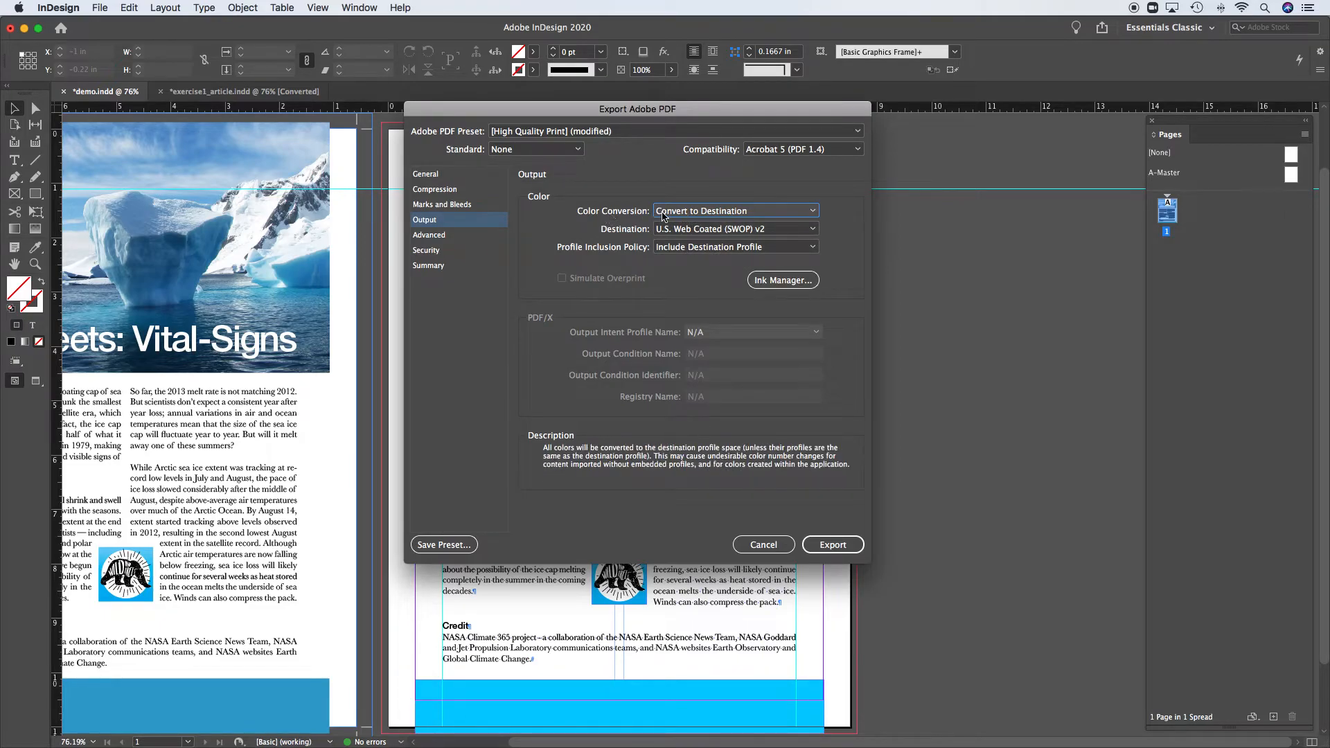
{"action": "left_click", "coordinate": [697, 214]}
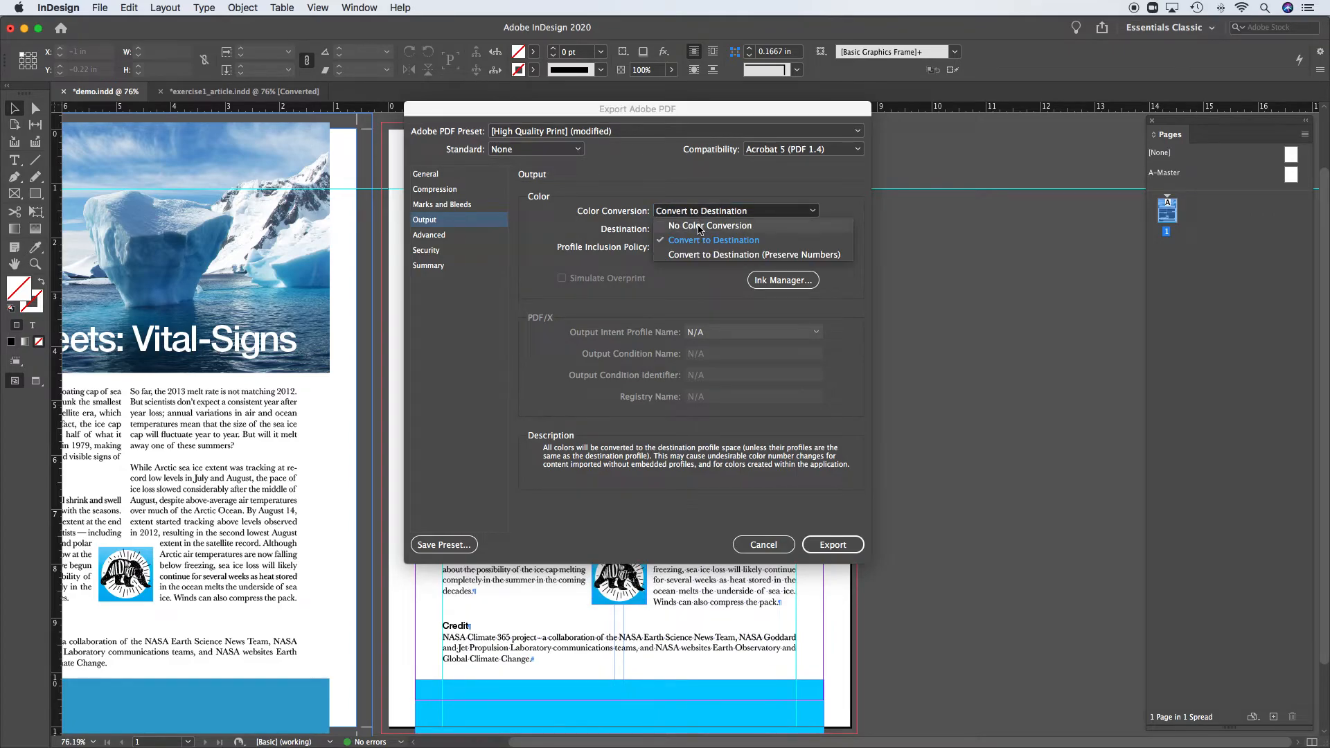
{"action": "left_click", "coordinate": [698, 188]}
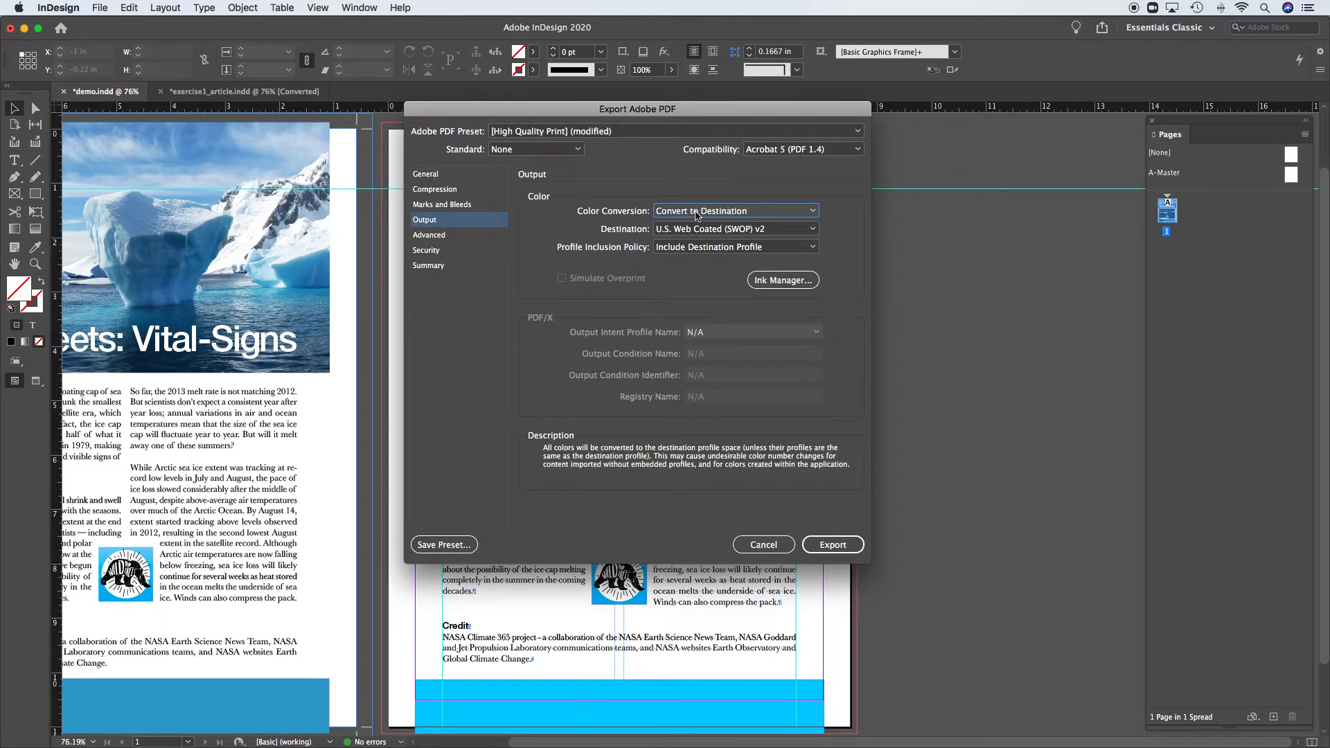
Step: Export the PDF and view the whole page in Acrobat
{"action": "left_click", "coordinate": [834, 546]}
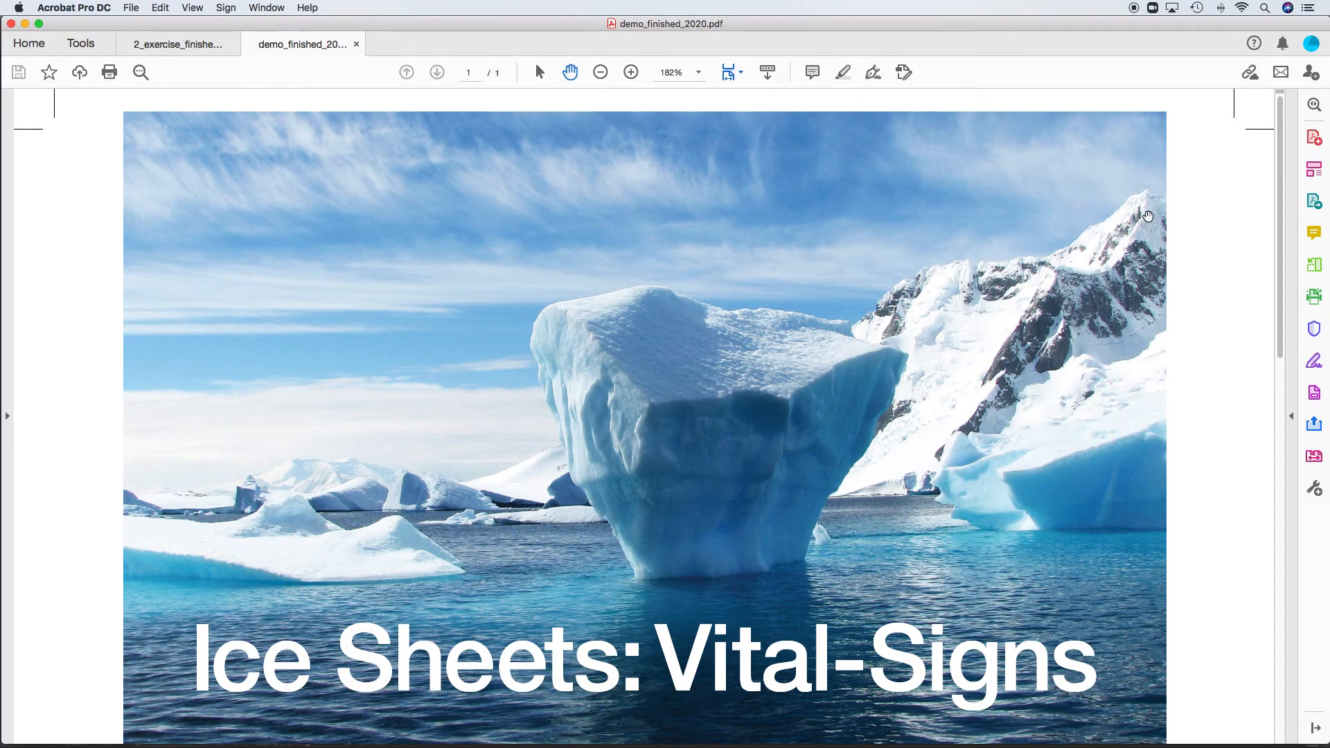
{"action": "key", "text": "super+0"}
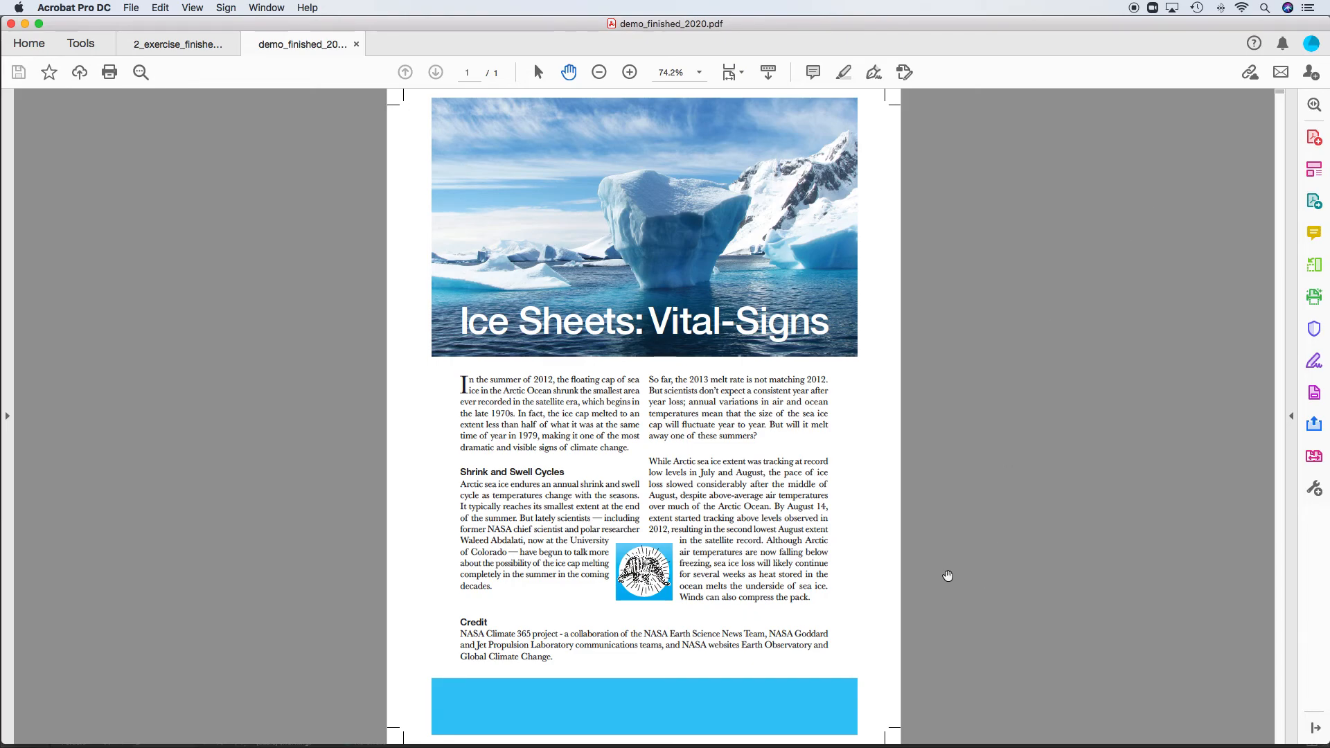